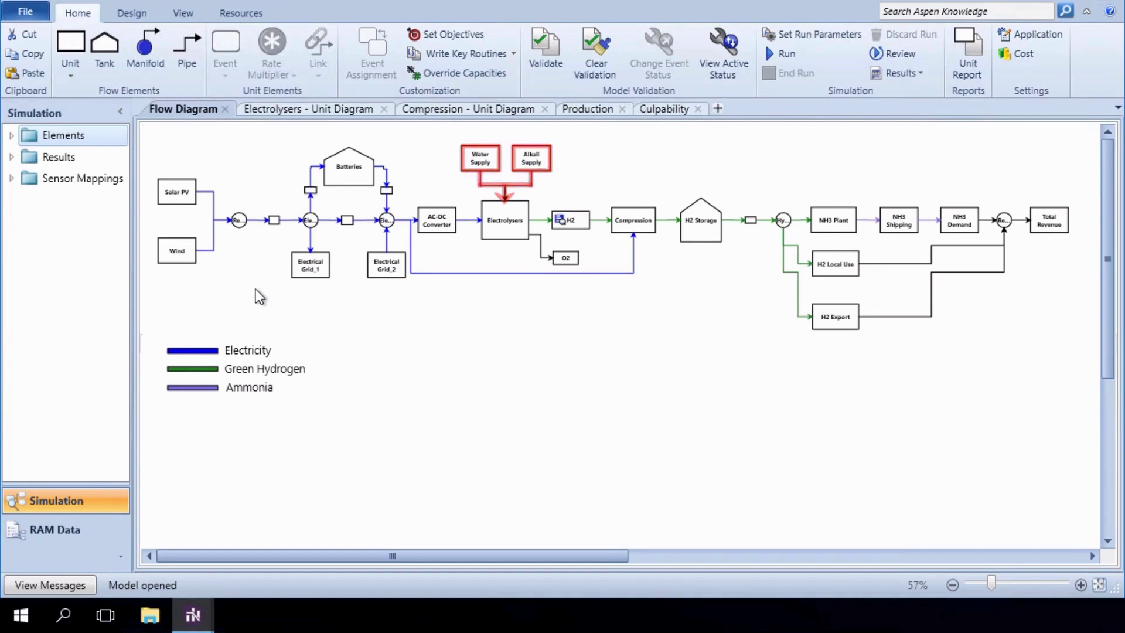
- Inspect the Electrolysers unit, then return to the overall plant flow diagram
click(501, 235)
right_click(500, 239)
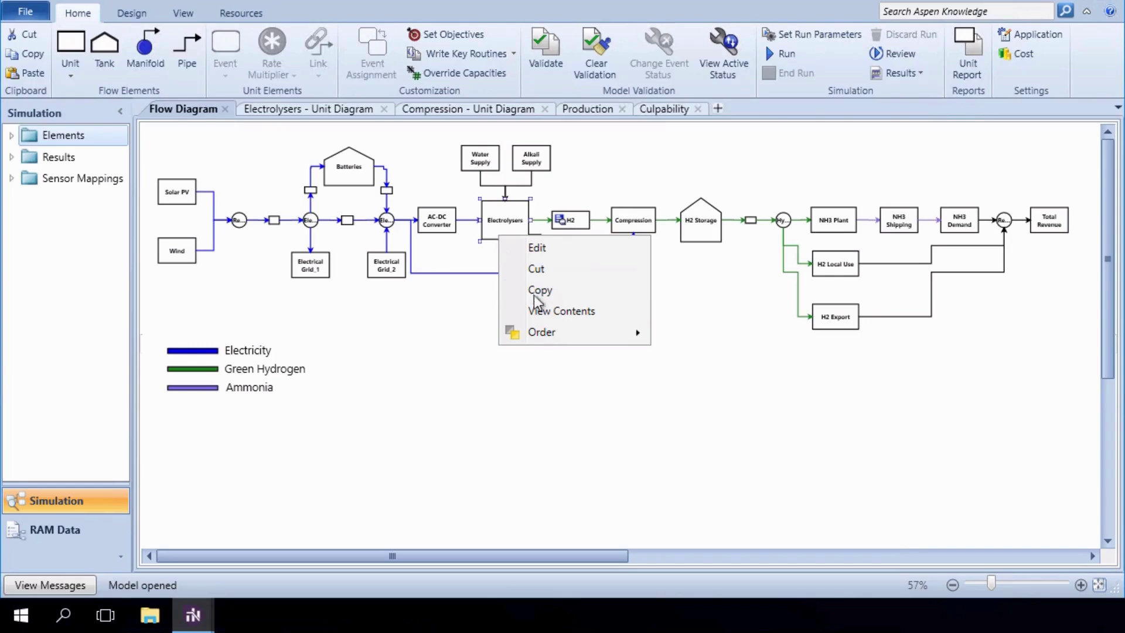
key(Escape)
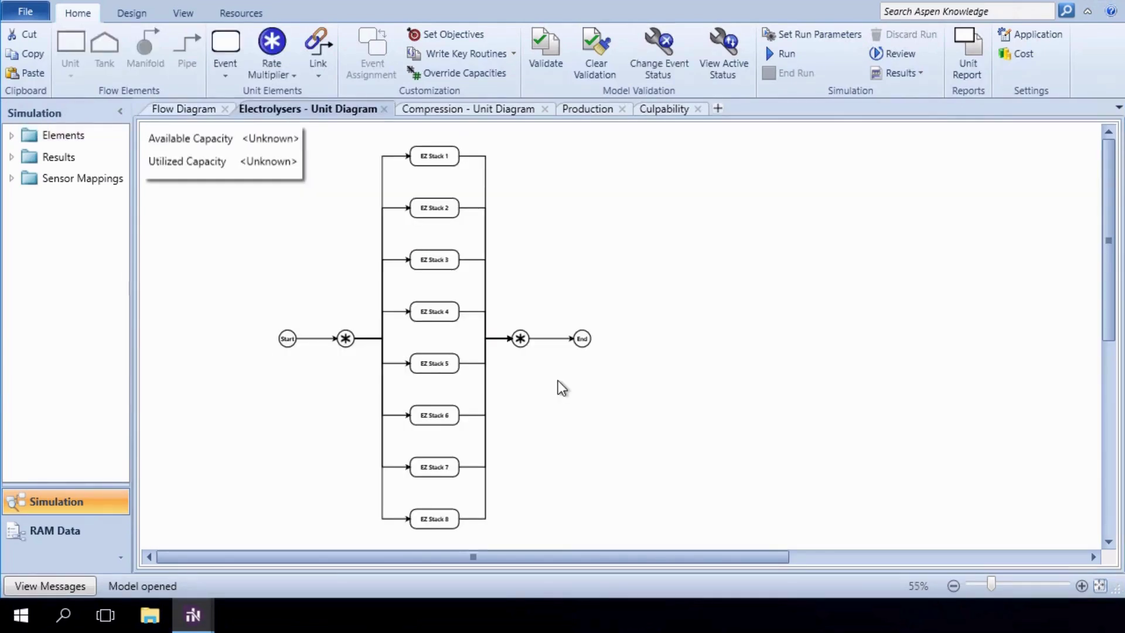
click(181, 112)
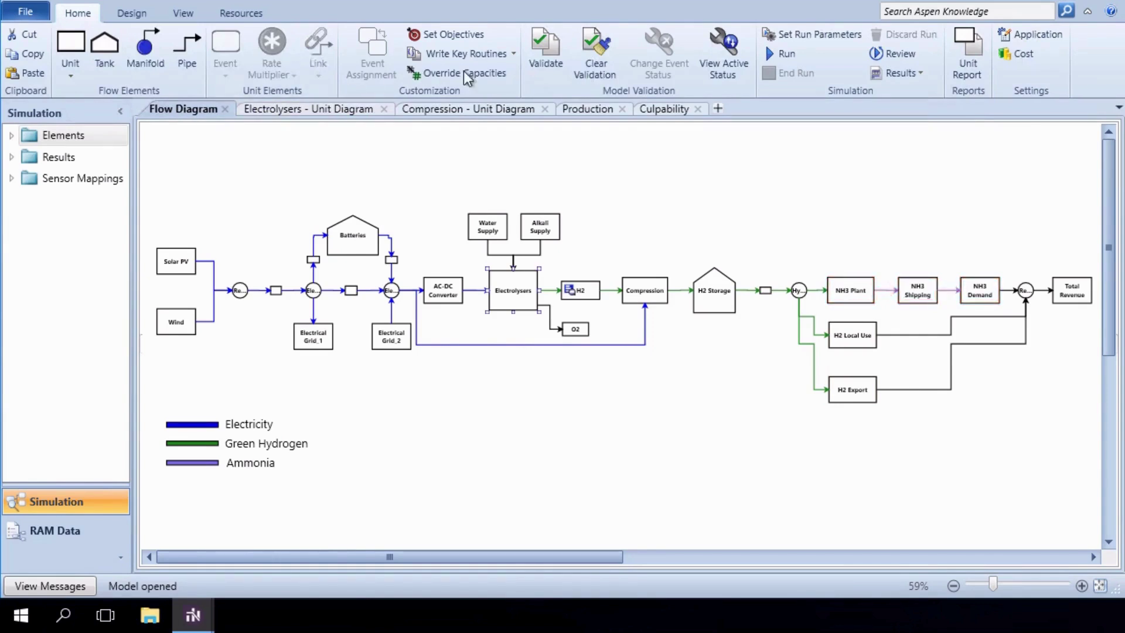
- Run the base case for 100 lifecycles, reaching about 98.32% utilized capacity
click(796, 40)
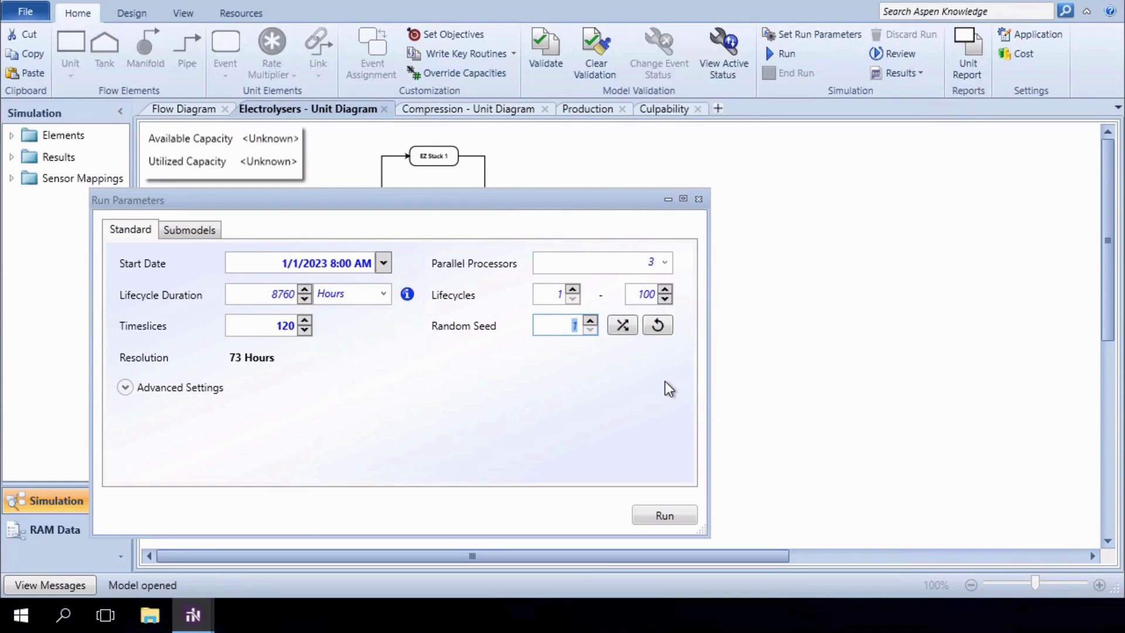
click(686, 517)
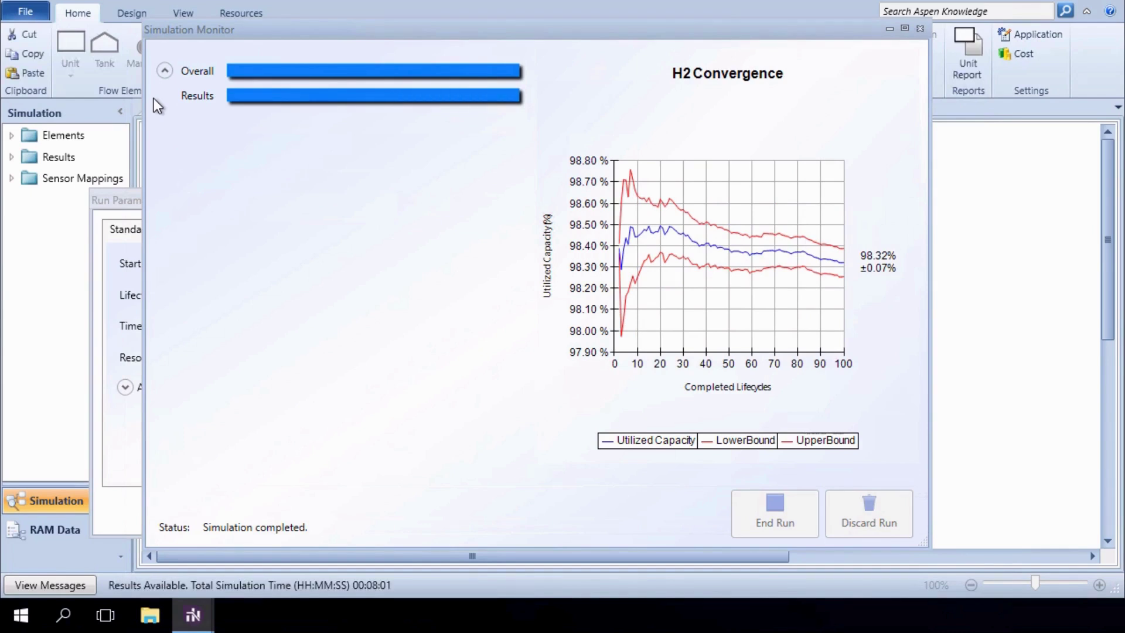
click(920, 29)
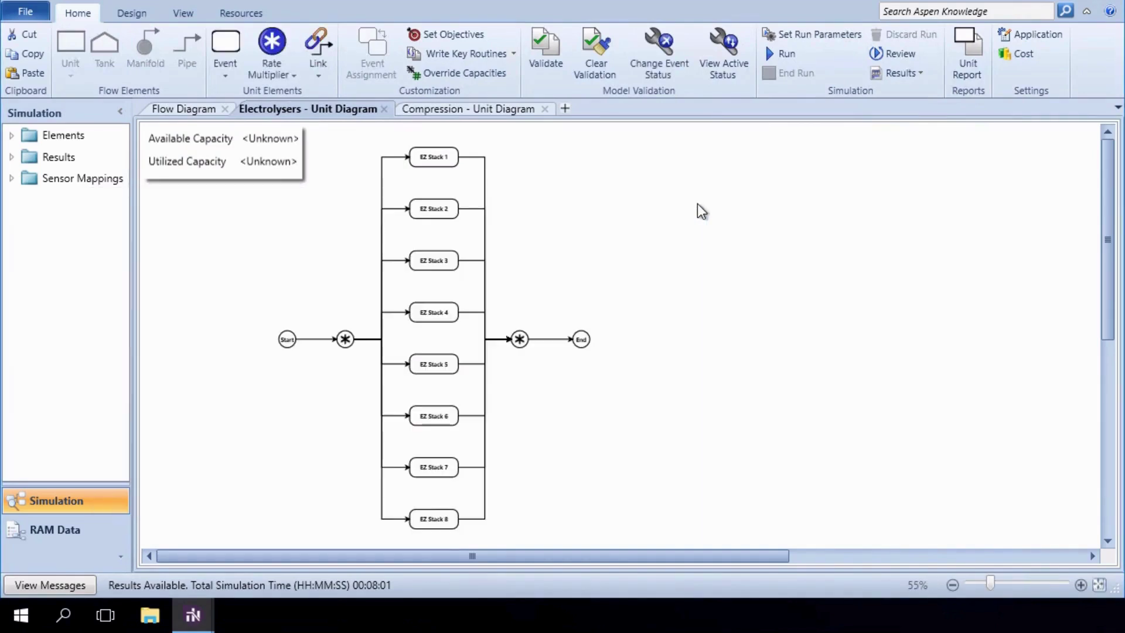
- Show the annual H2 pipe production histogram (about 2583.87), then the event culpability results
click(11, 157)
click(25, 216)
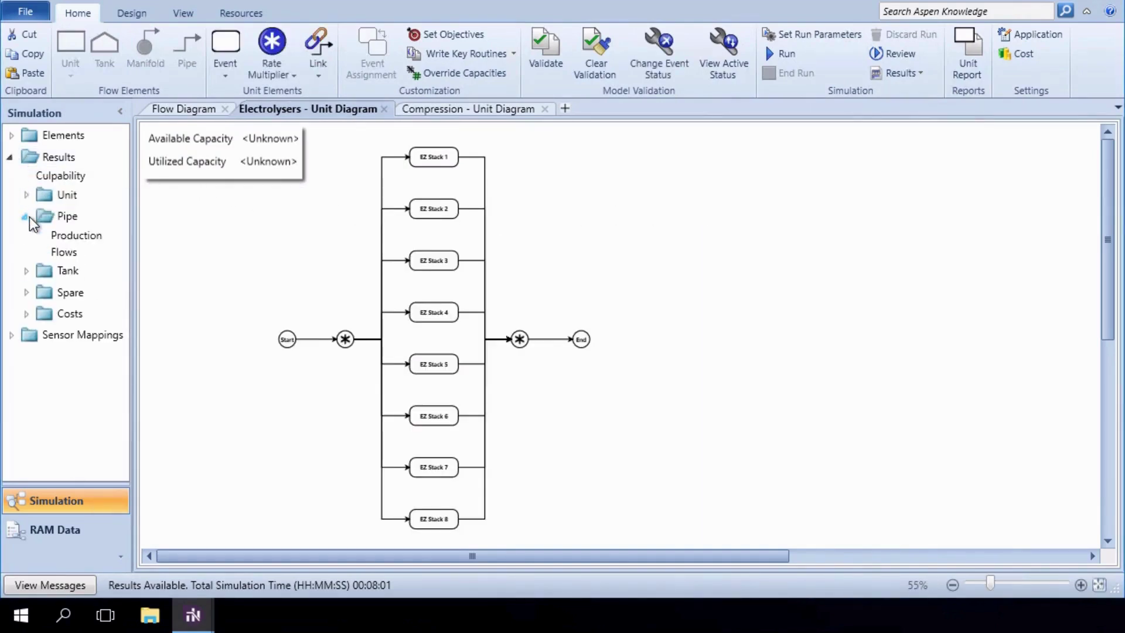
click(56, 242)
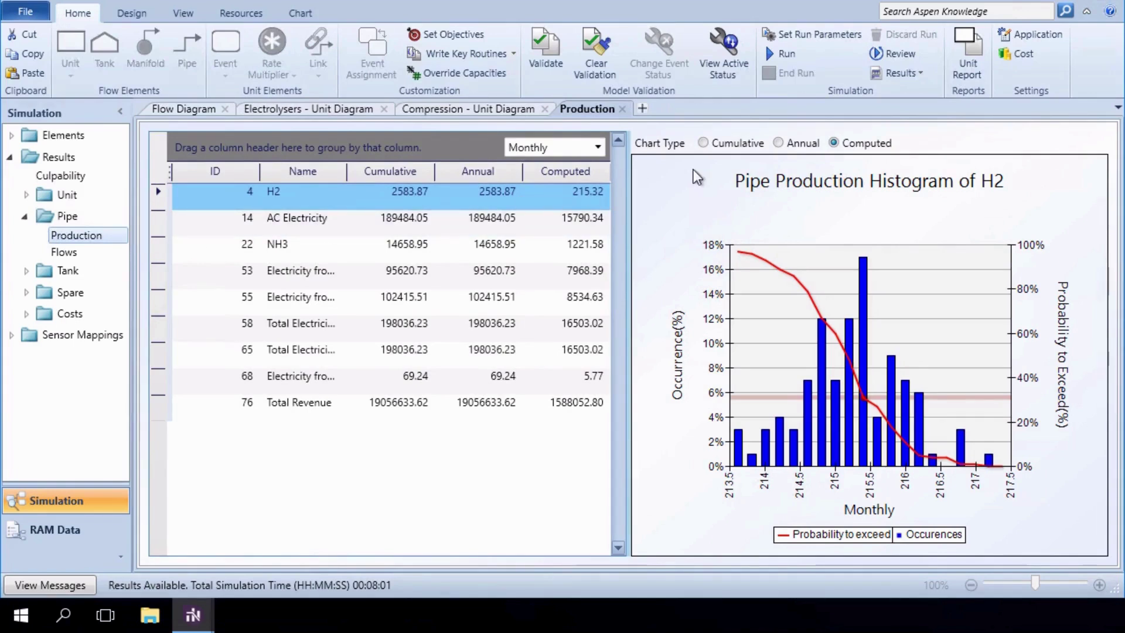
click(792, 147)
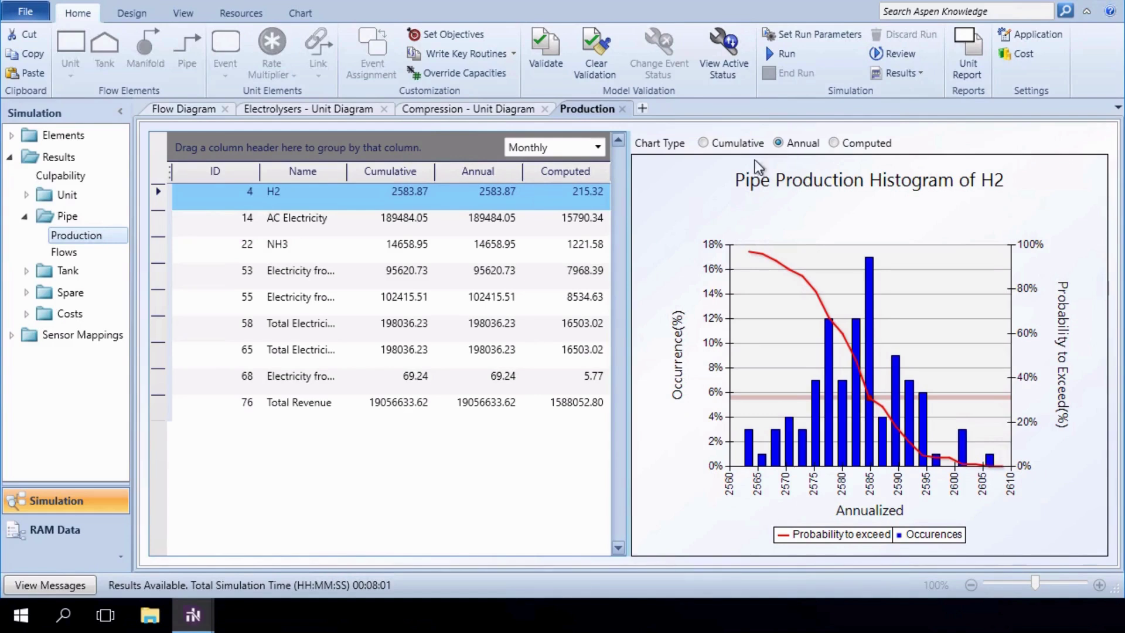
click(88, 176)
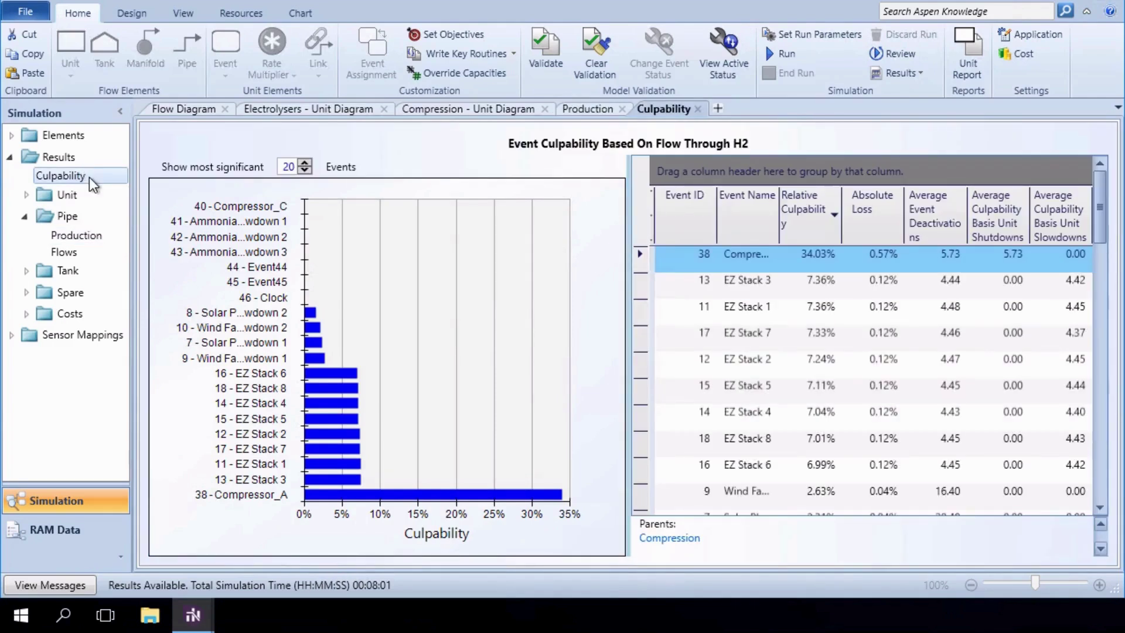
- Limit culpability to 17 events and fit the Compression diagram showing Compressor_A alone
click(307, 169)
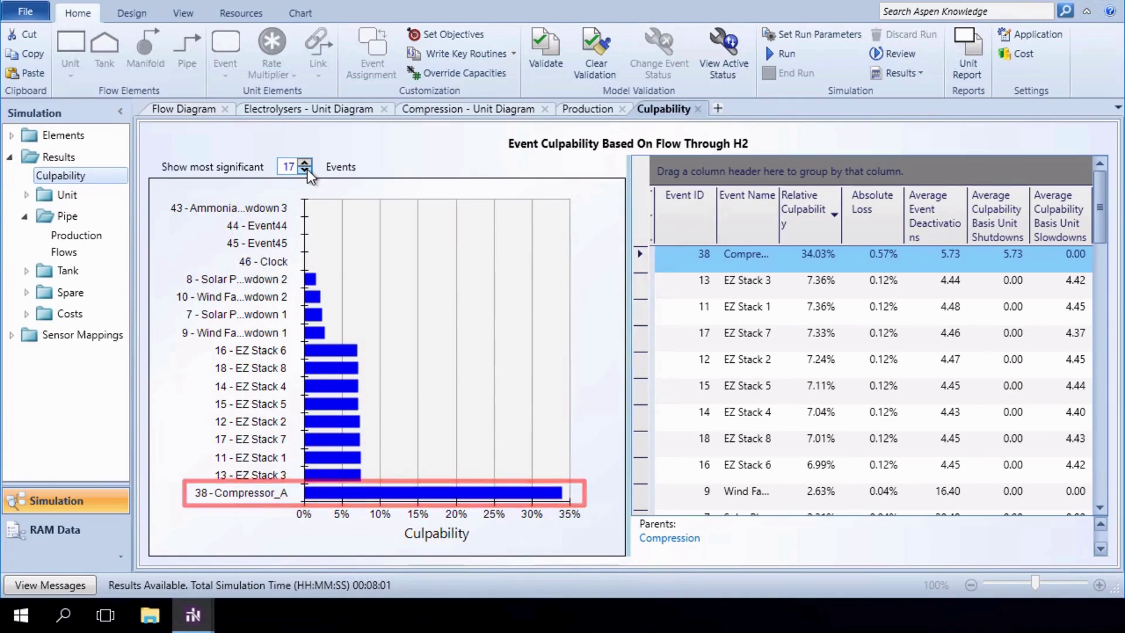
click(403, 112)
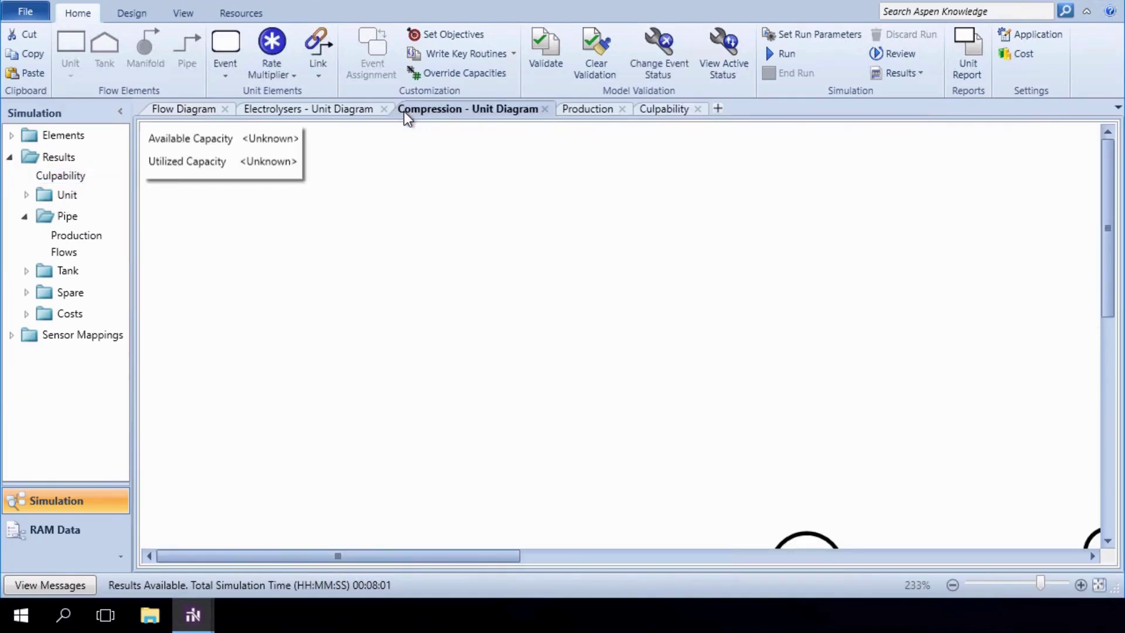
click(1098, 585)
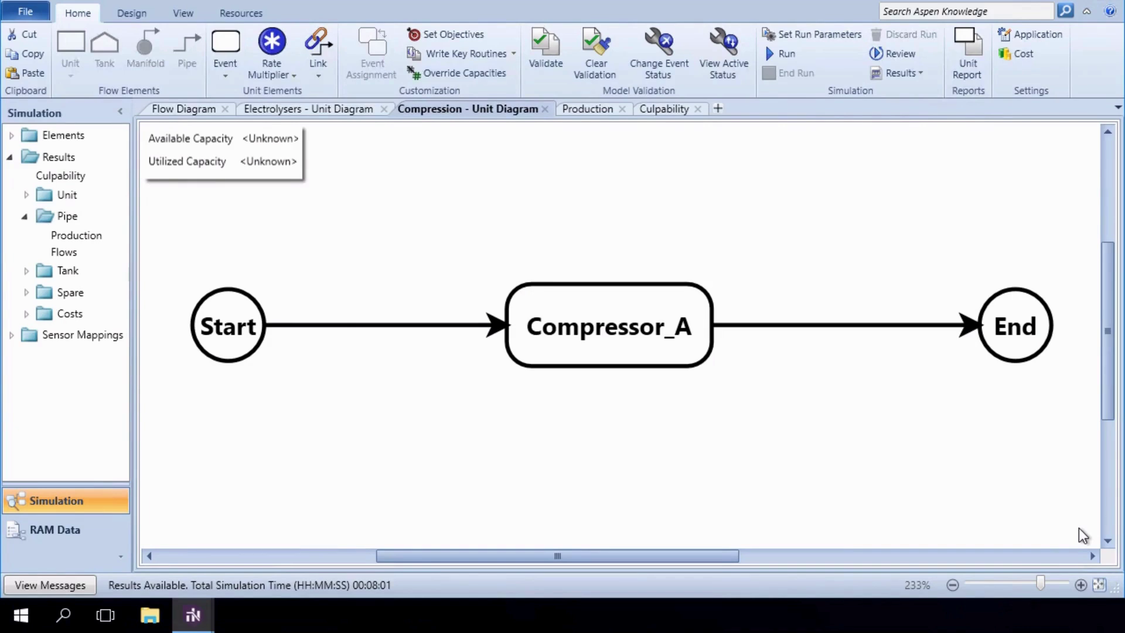
- In the 2x50 scenario, confirm the rate multiplier's response configuration is 2 of 2
mouse_move(192, 615)
click(220, 557)
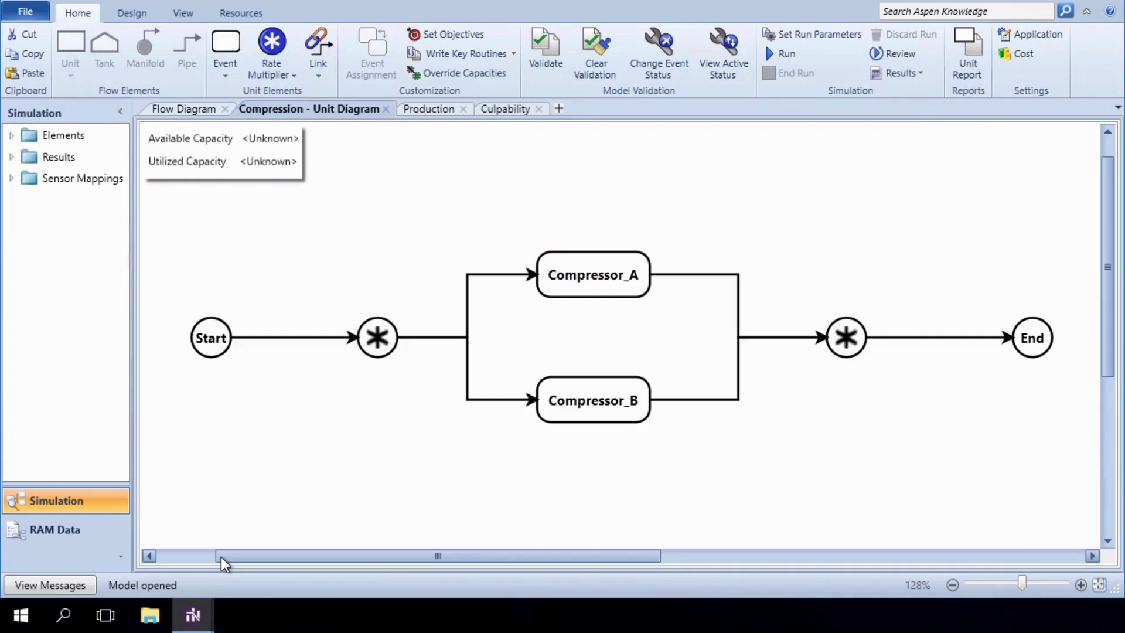
click(367, 343)
double_click(368, 343)
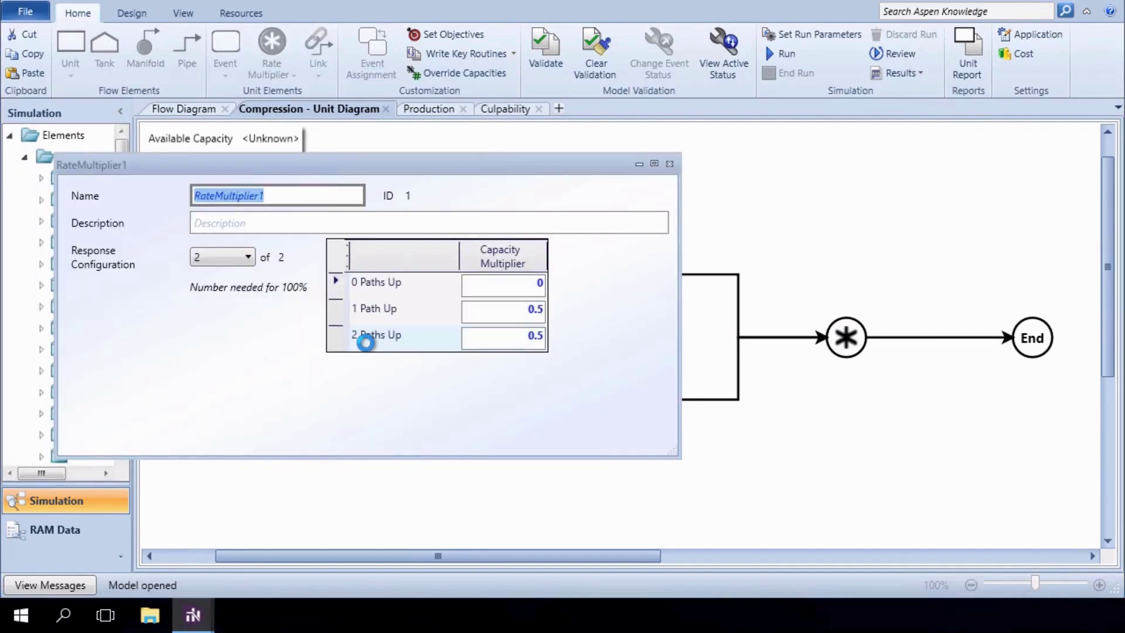
click(248, 257)
click(248, 256)
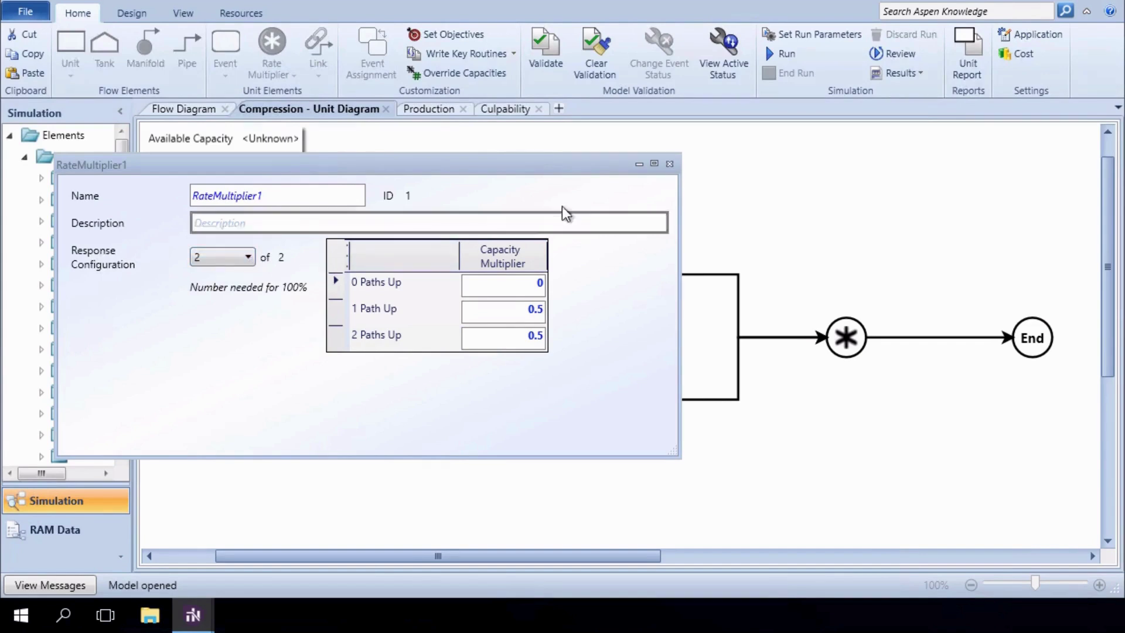
click(668, 165)
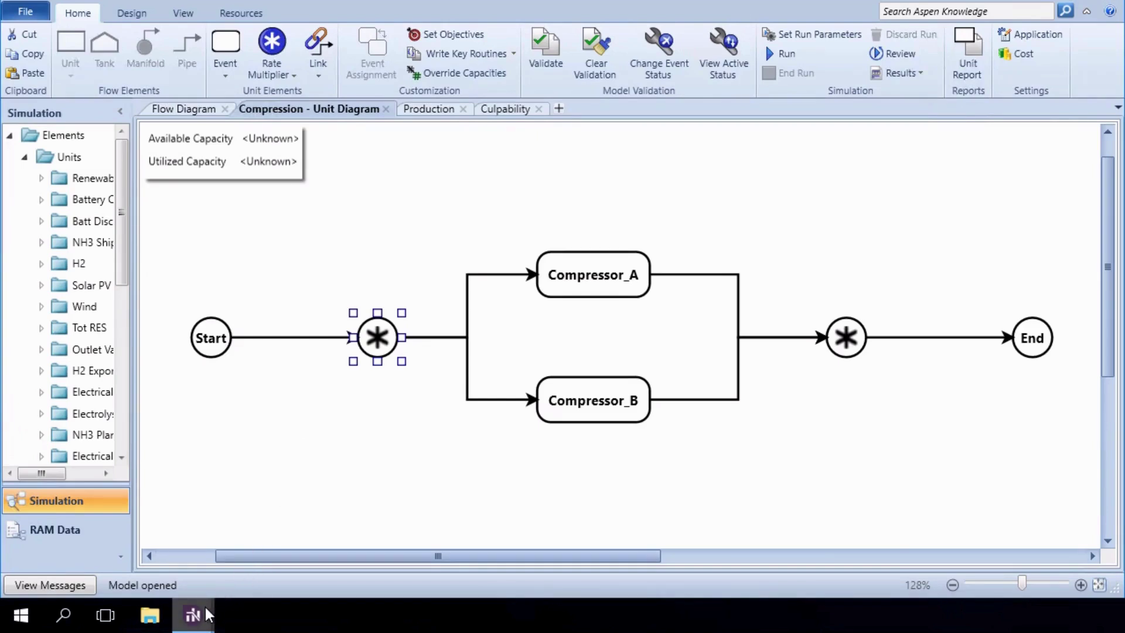
mouse_move(192, 613)
click(167, 545)
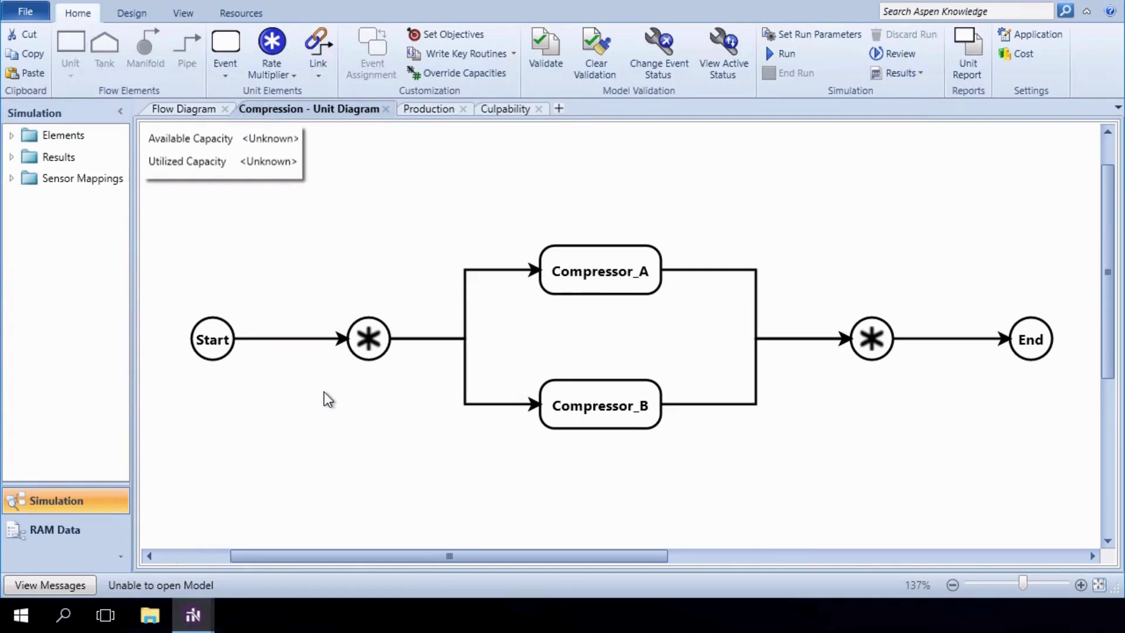
- Confirm RateMultiplier1 uses a 1 of 2 response configuration, then close its properties
double_click(364, 347)
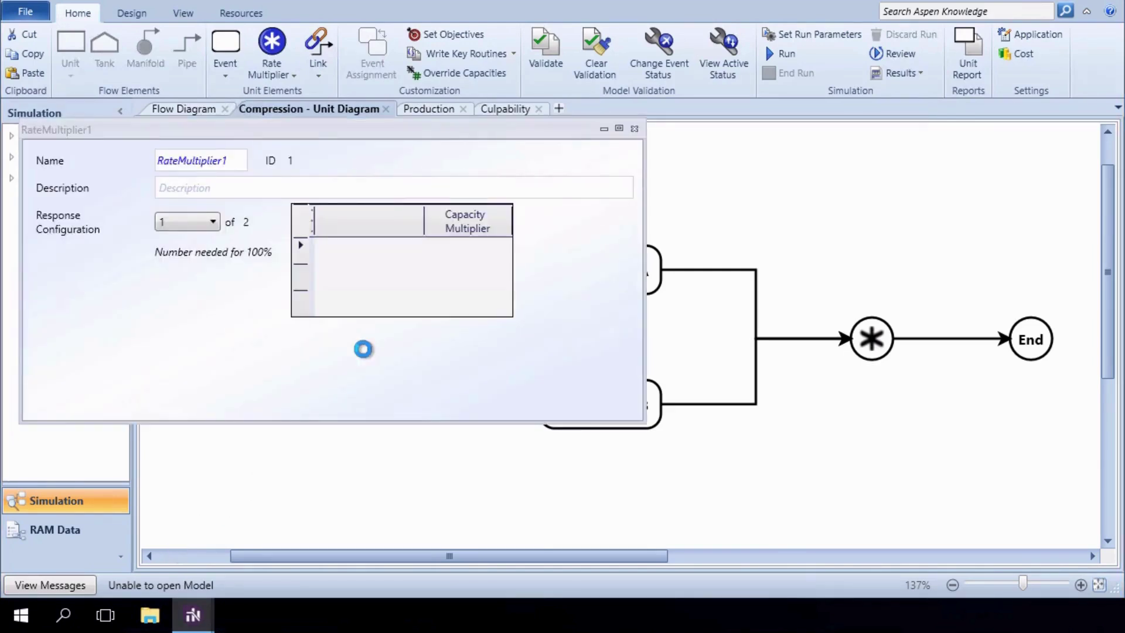
click(219, 221)
click(219, 220)
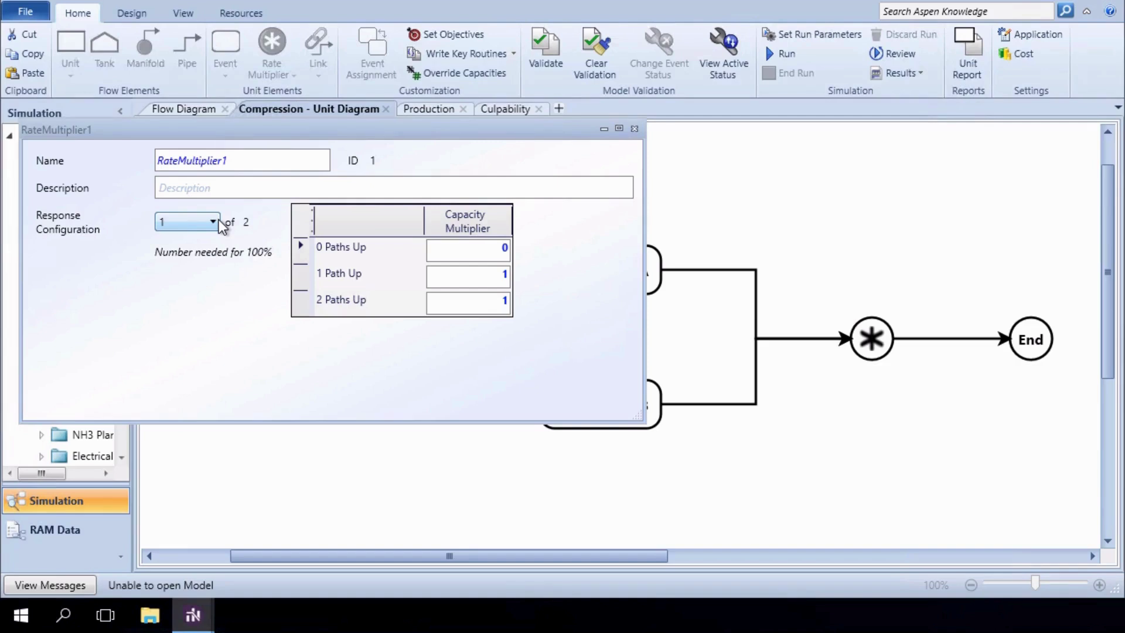
click(633, 130)
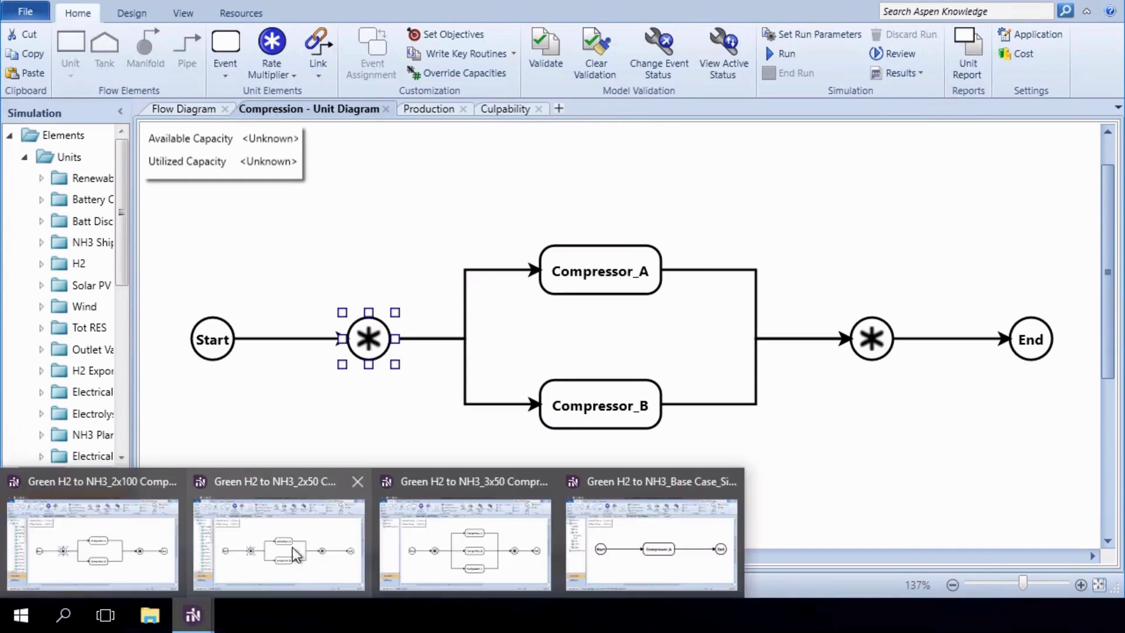
- In the 3x50 scenario, confirm the rate multiplier needs 2 of 3 compressor paths
click(416, 539)
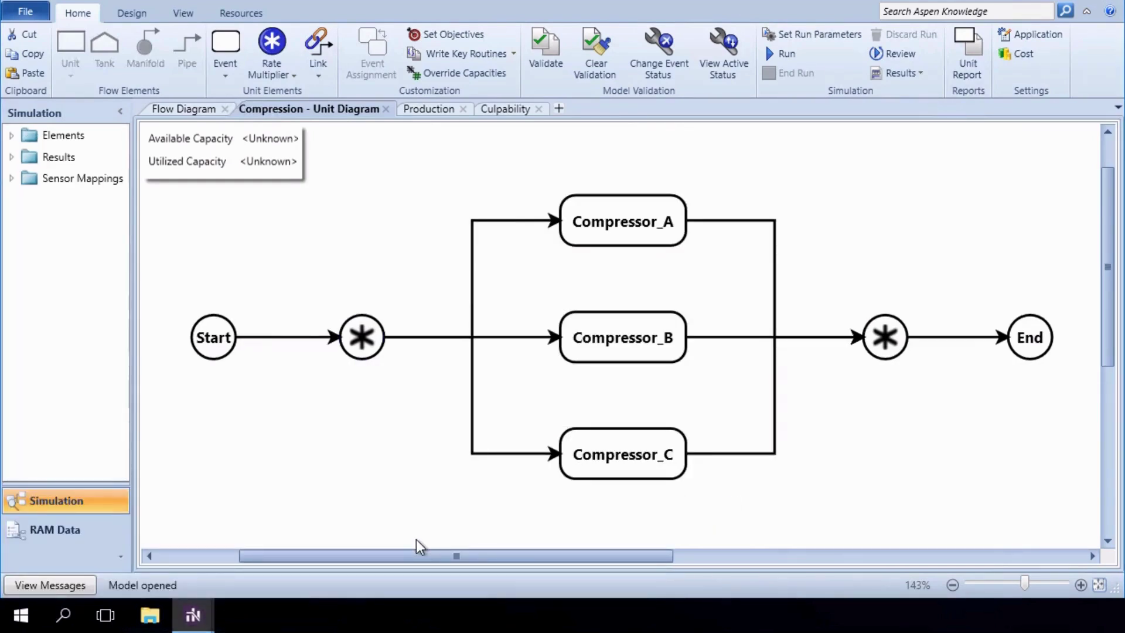
click(365, 352)
mouse_move(361, 338)
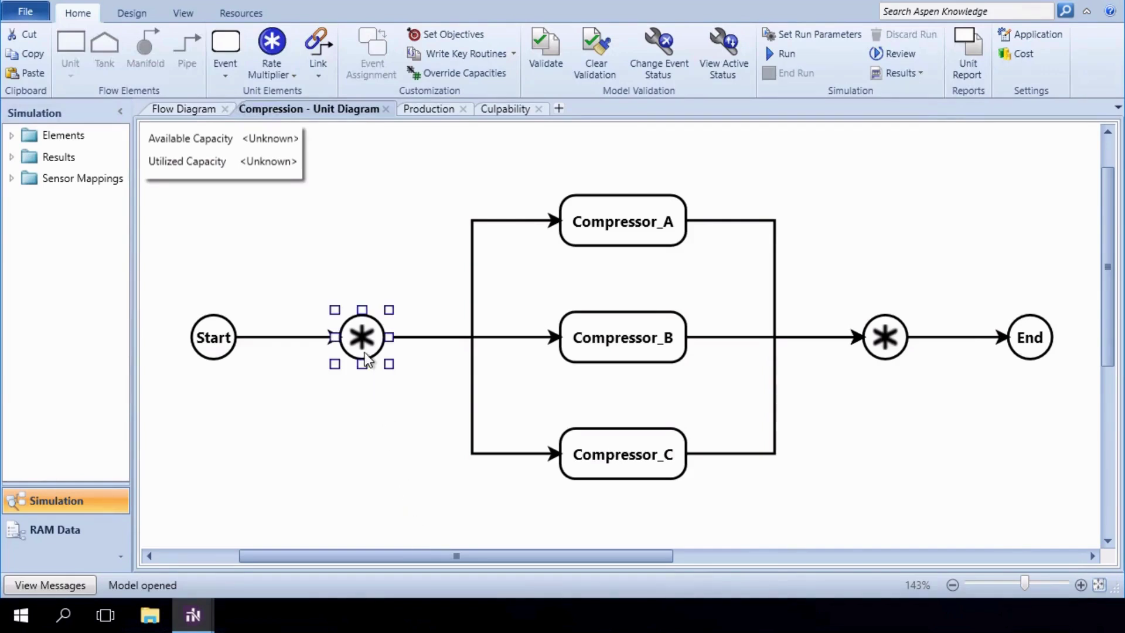
double_click(365, 353)
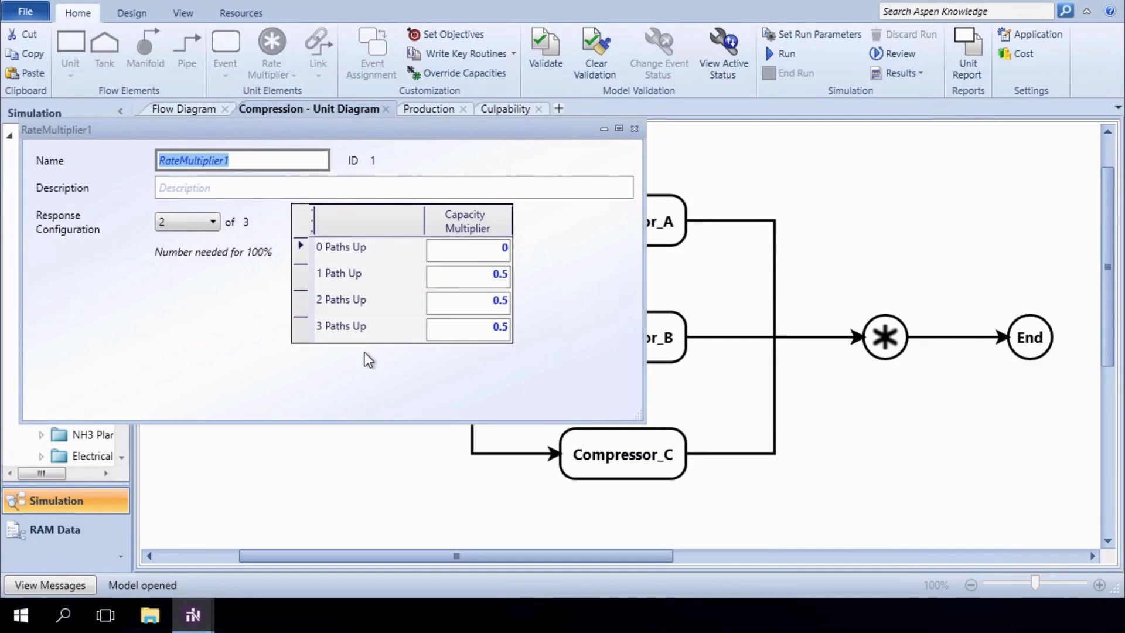
click(219, 221)
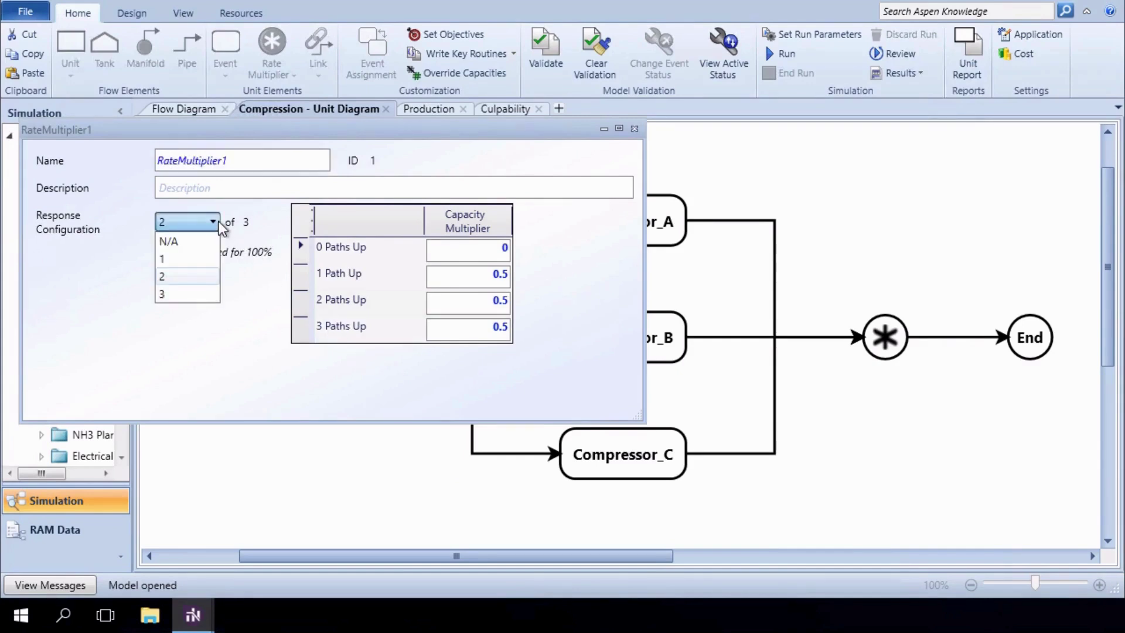
click(219, 220)
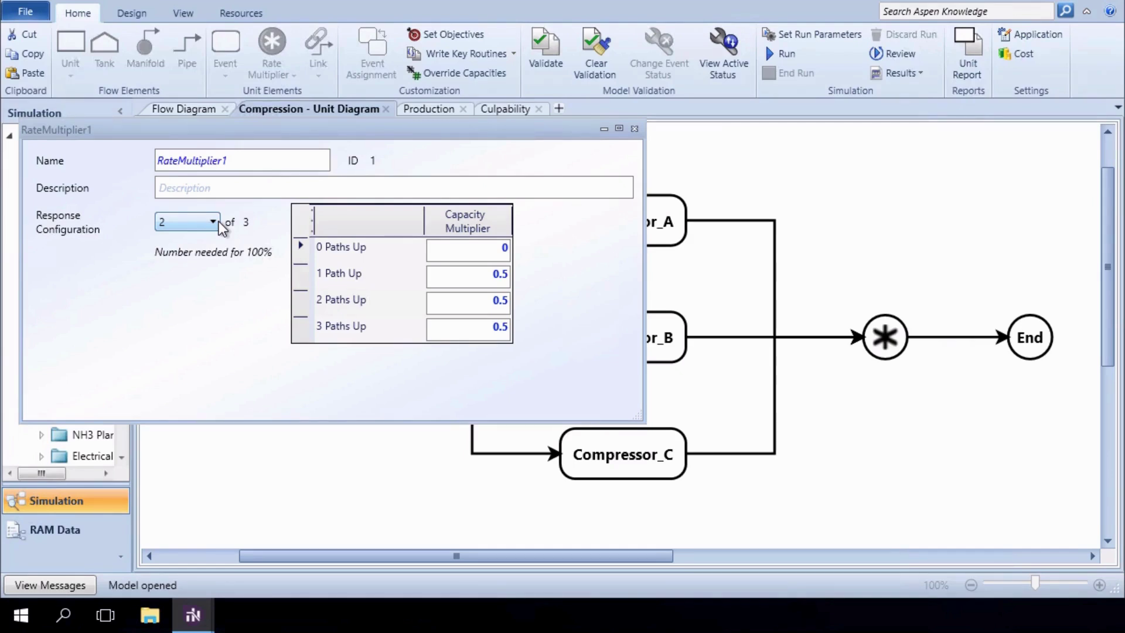
click(633, 129)
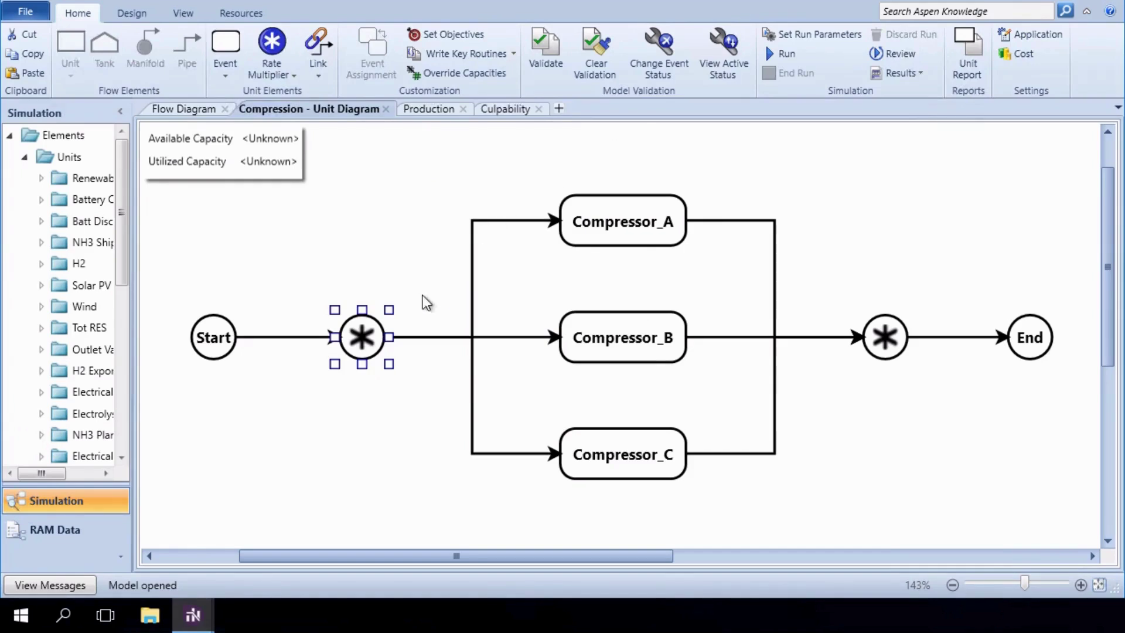
mouse_move(193, 615)
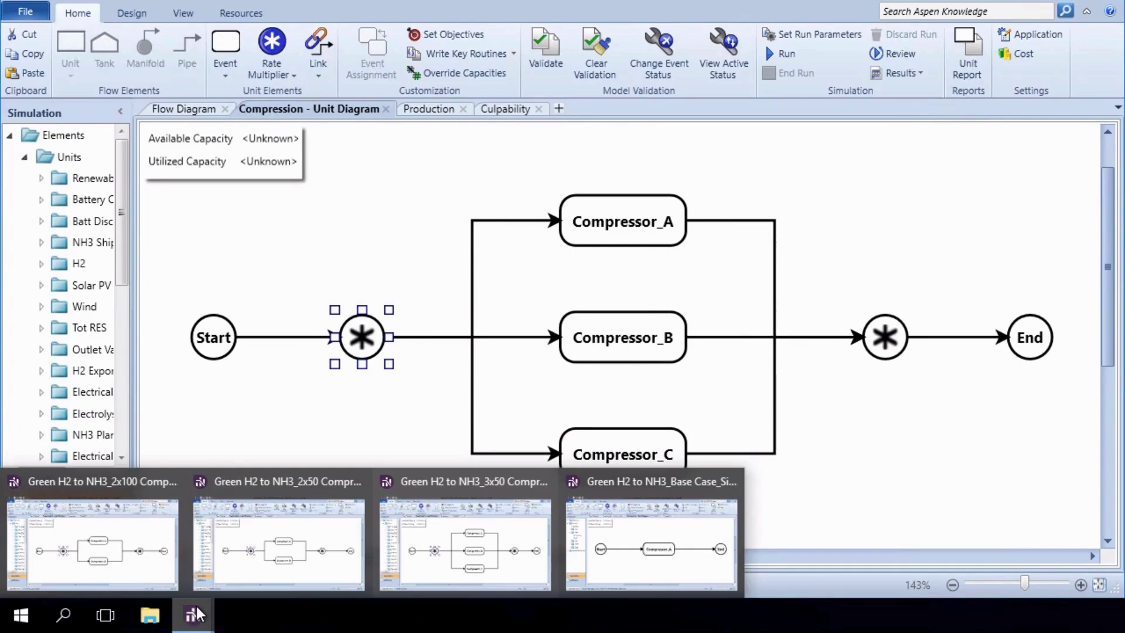
- Review the 2x50 H2 histogram and 16 top culpability events, led by both compressors at ~17%
click(217, 572)
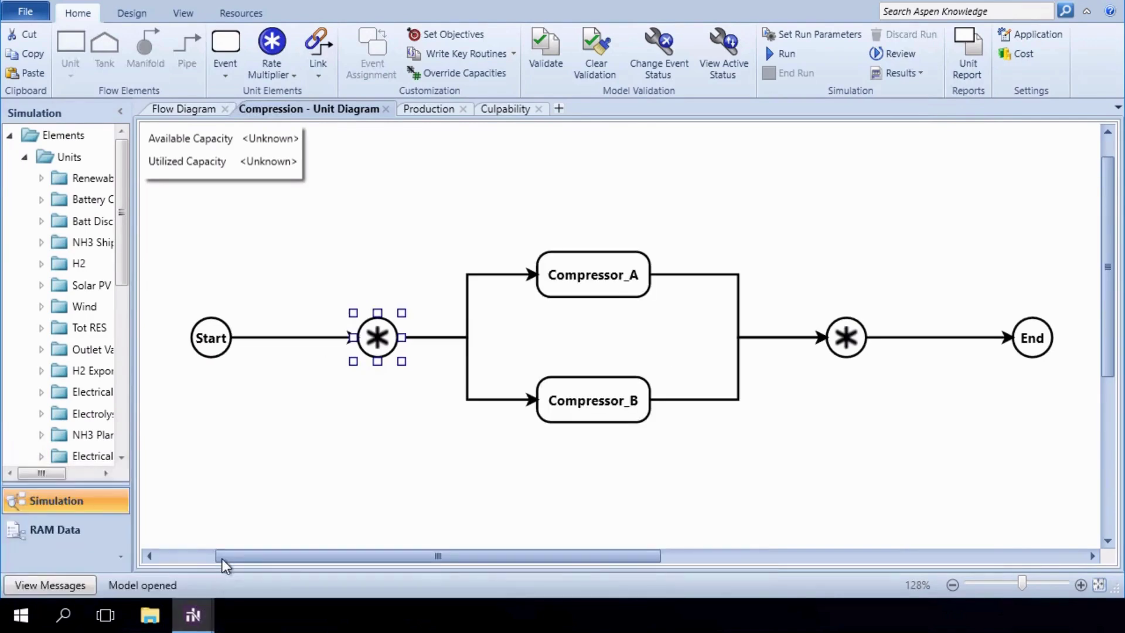
click(270, 441)
click(425, 109)
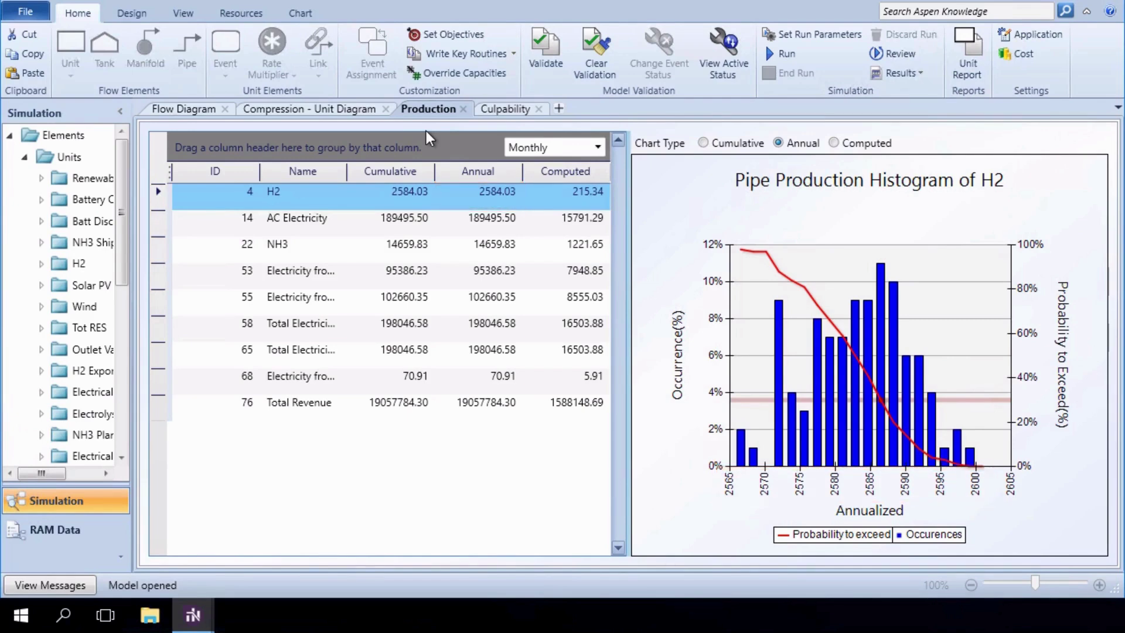
click(493, 111)
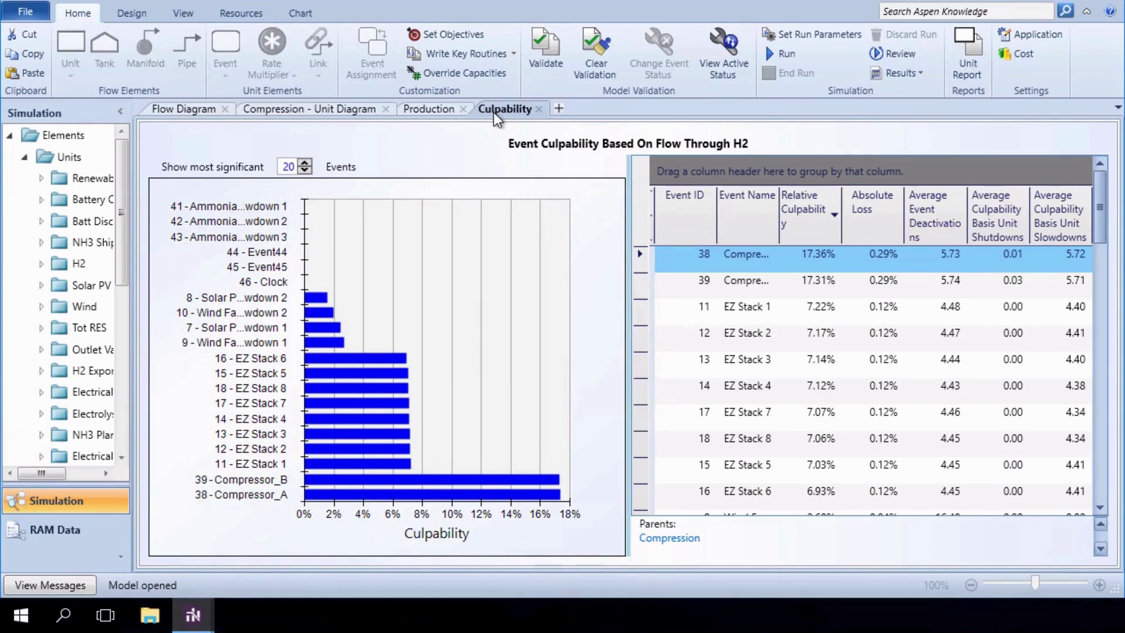
click(299, 173)
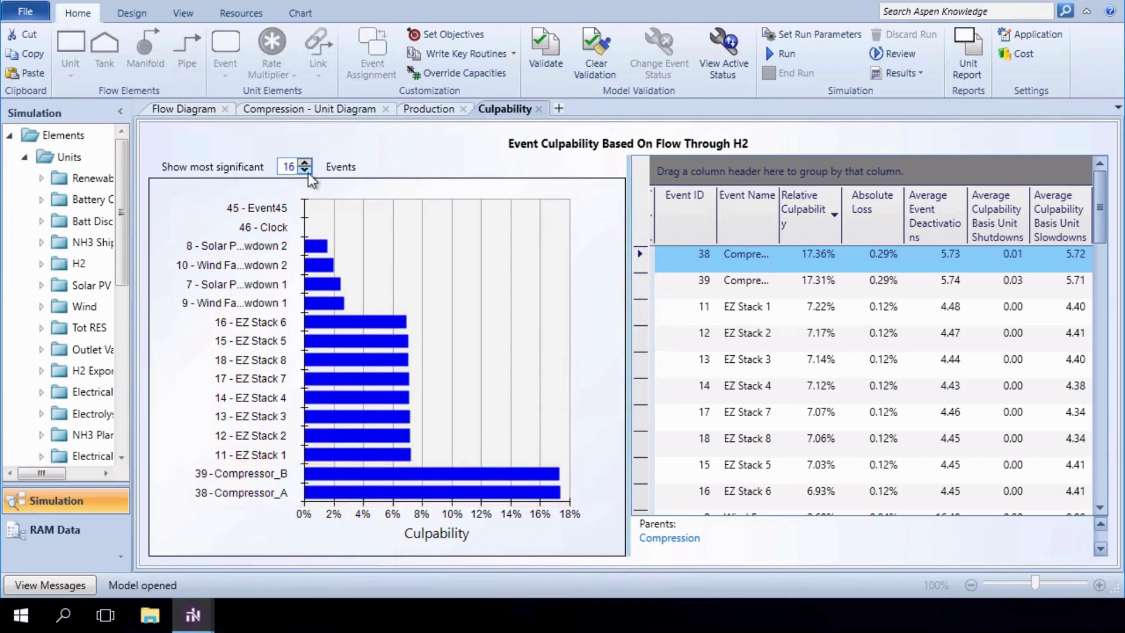
- Review 2x100 H2 production and 16 top culpability events, led by EZ Stacks at ~11%
mouse_move(193, 614)
click(136, 565)
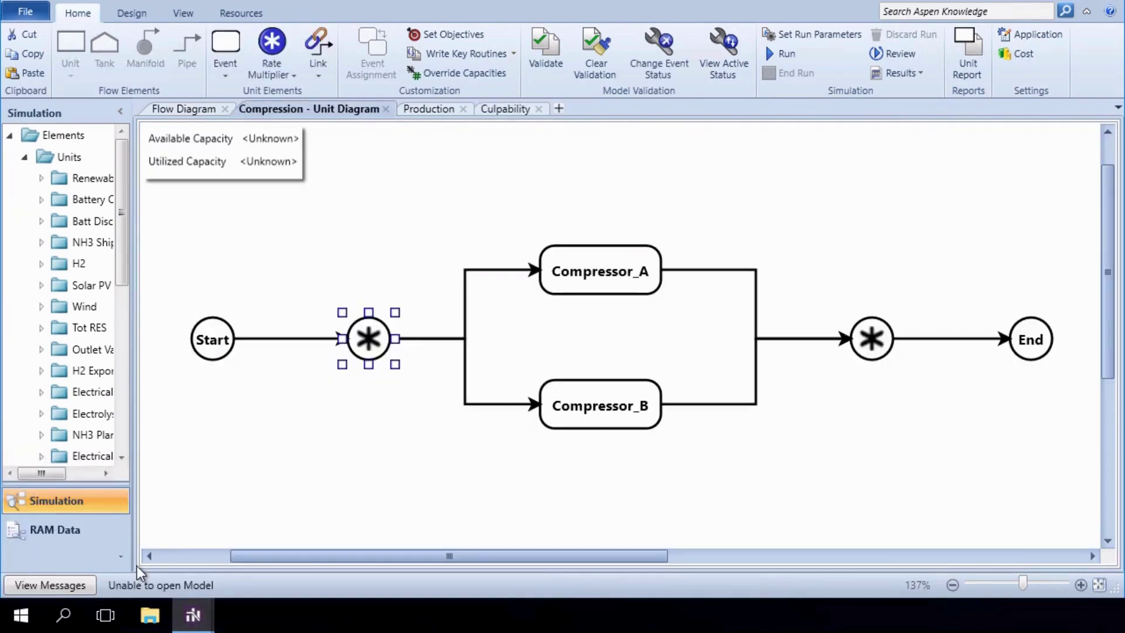
click(414, 113)
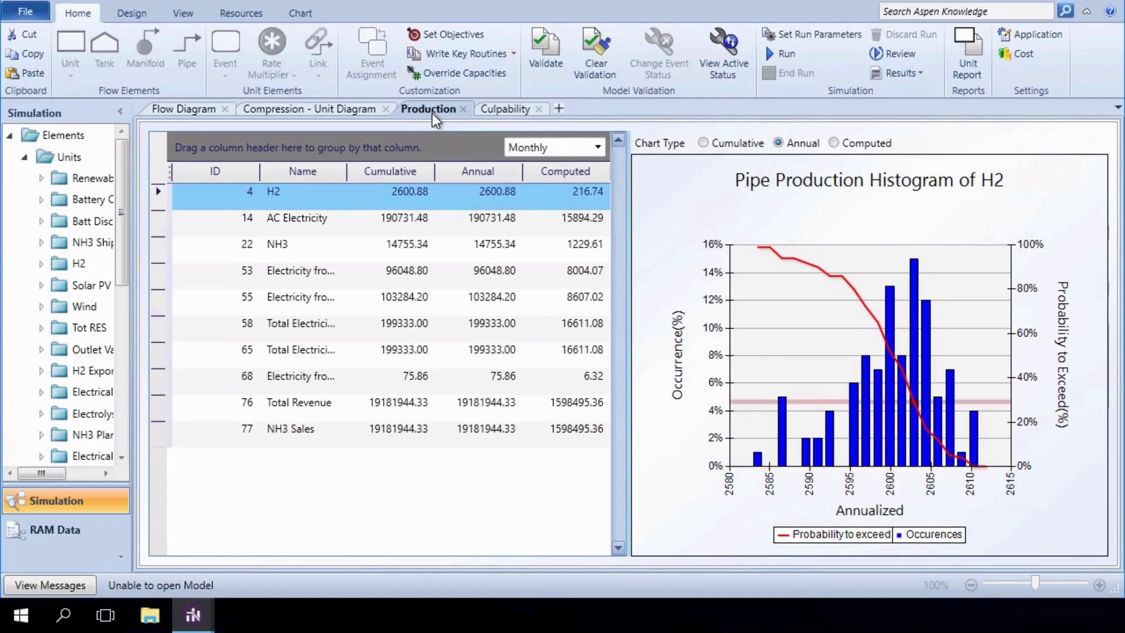
click(497, 113)
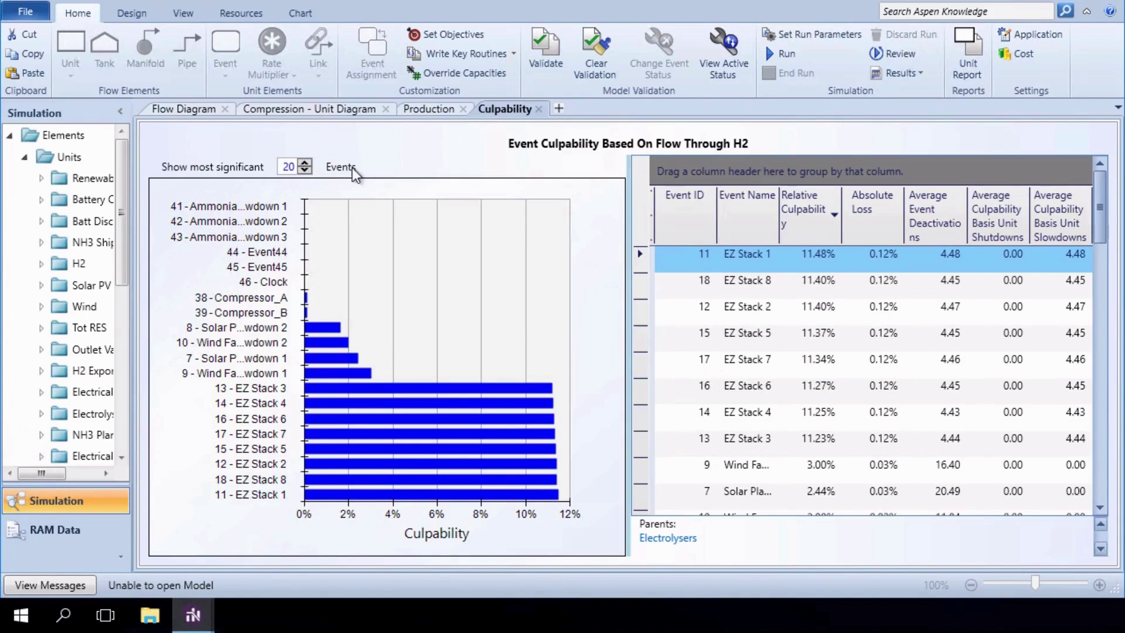
click(305, 174)
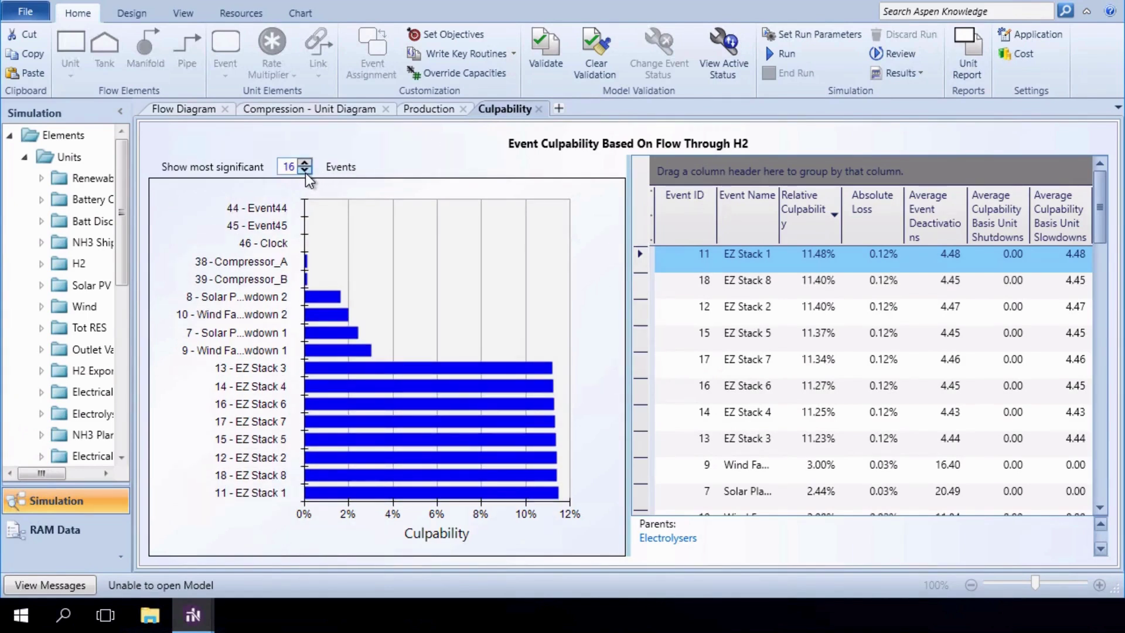
click(305, 173)
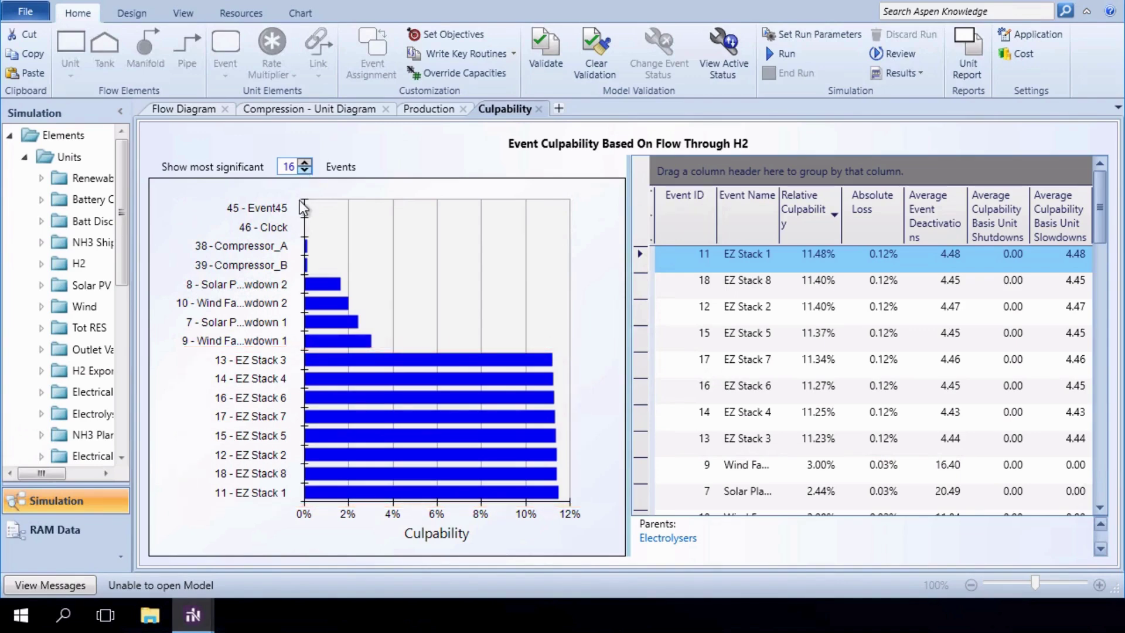
mouse_move(192, 615)
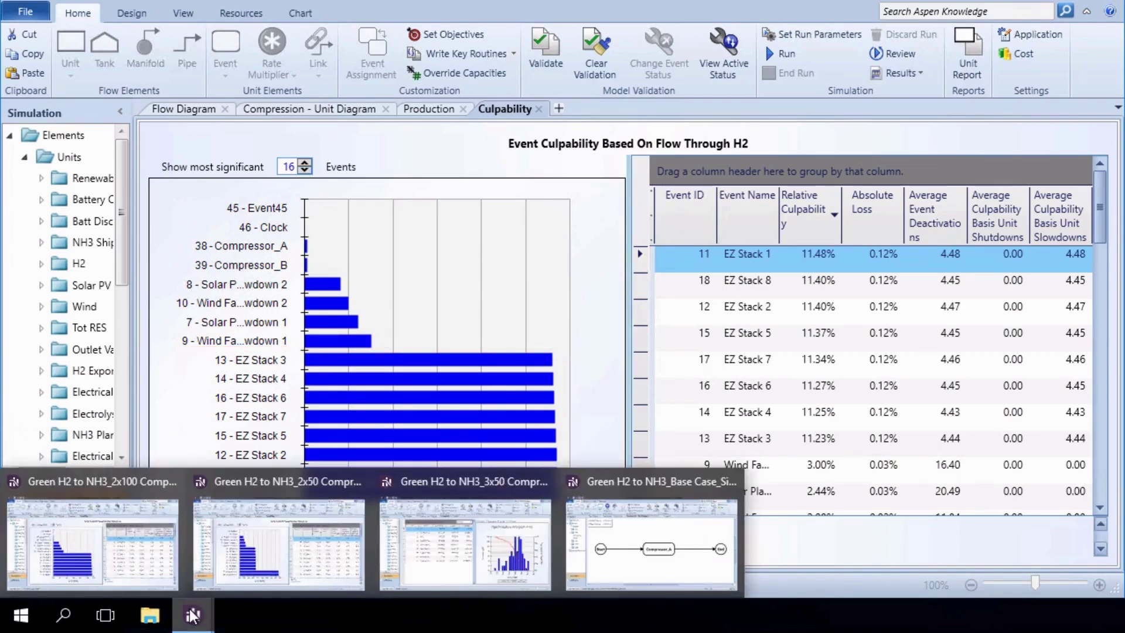
- Review 3x50 results: annual H2 near 2600.88, EZ Stacks about 11.5% culpable
click(442, 563)
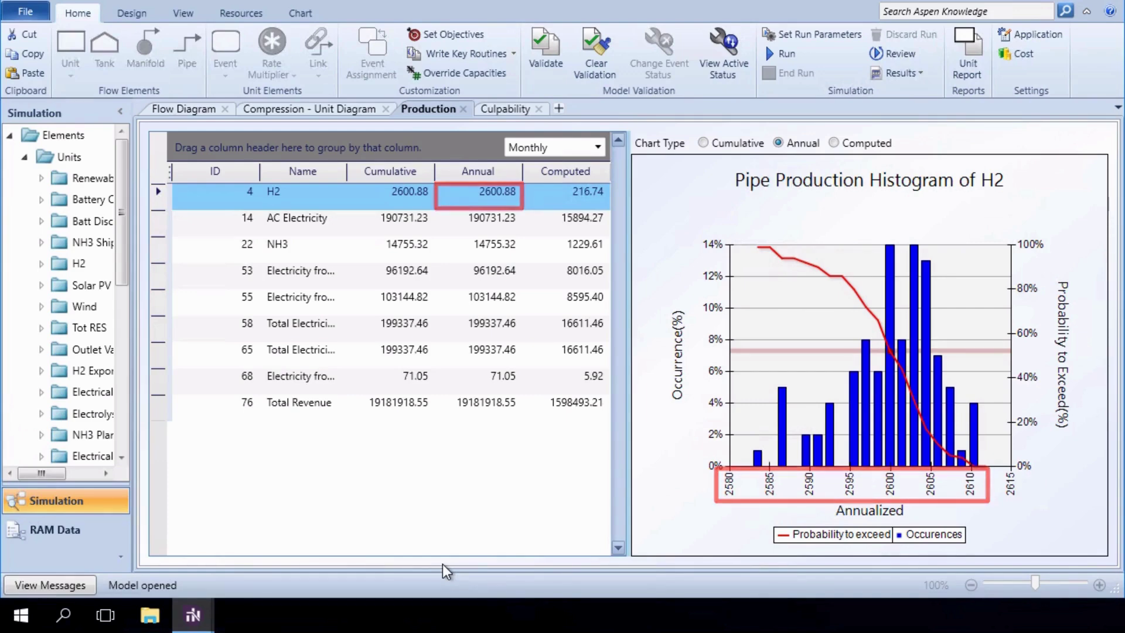
click(511, 114)
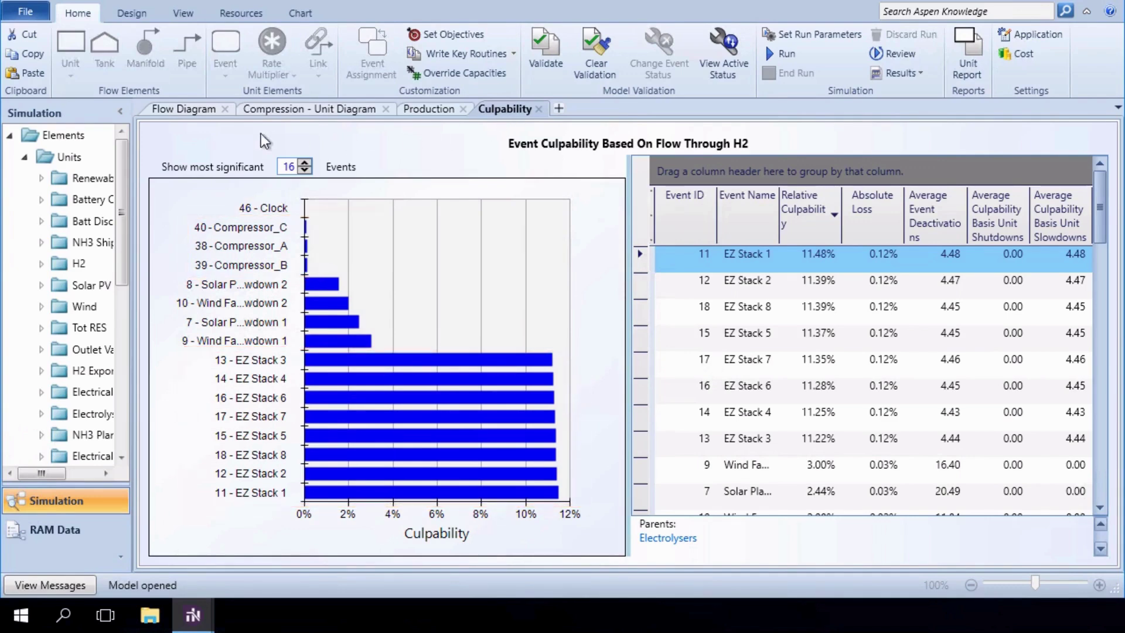
- Go back to the overall green hydrogen plant Flow Diagram
click(175, 112)
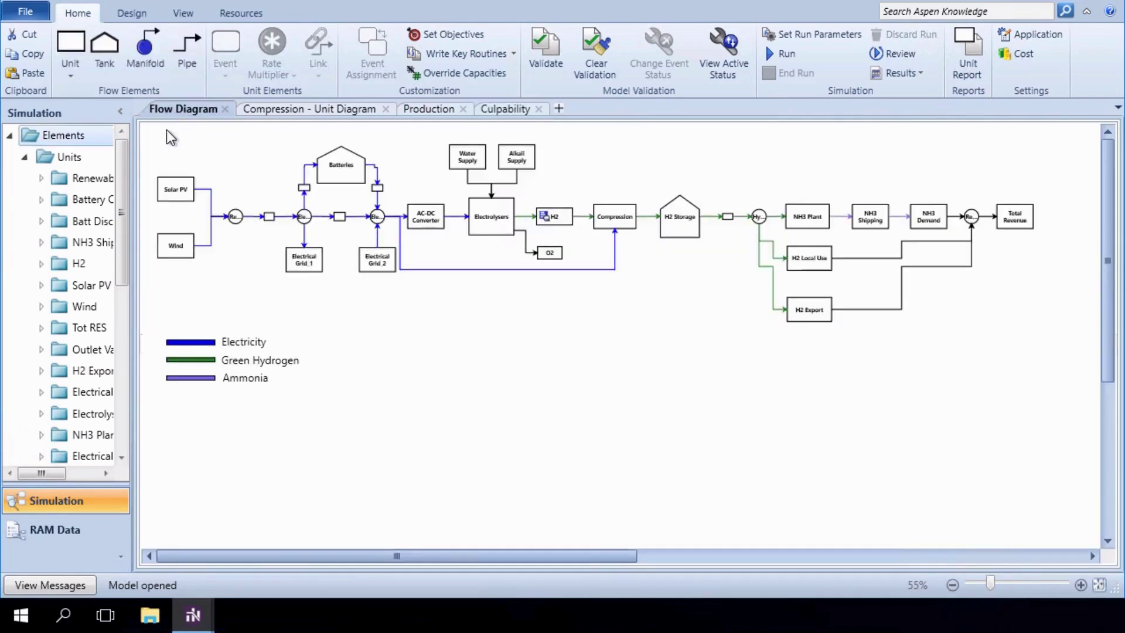